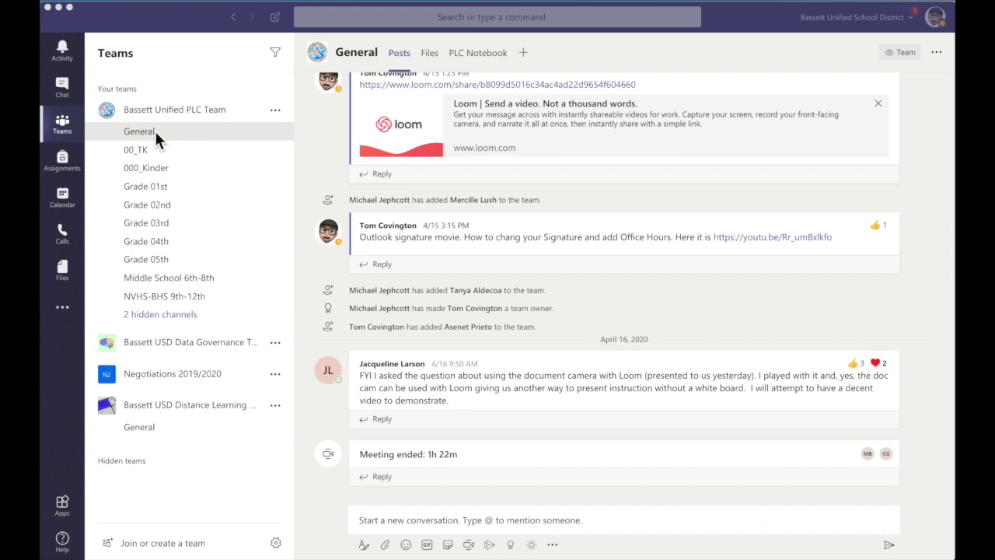
Open the Teams Calendar in its April 2020 week view.
click(62, 203)
click(62, 204)
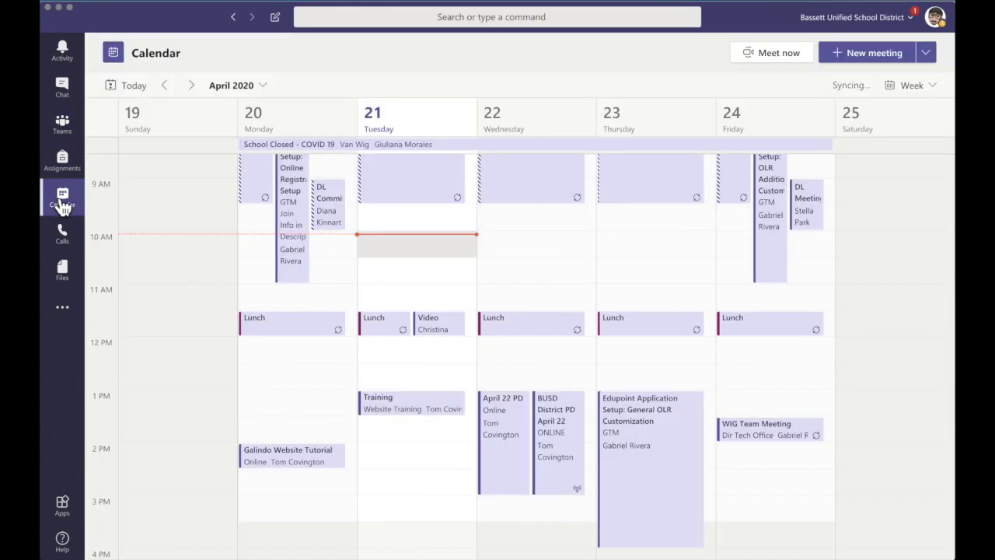
Start a Tuesday 10:00 AM meeting titled 'sample cross teams meeting' in 2019 DLI 4th Grade Team > General.
click(419, 249)
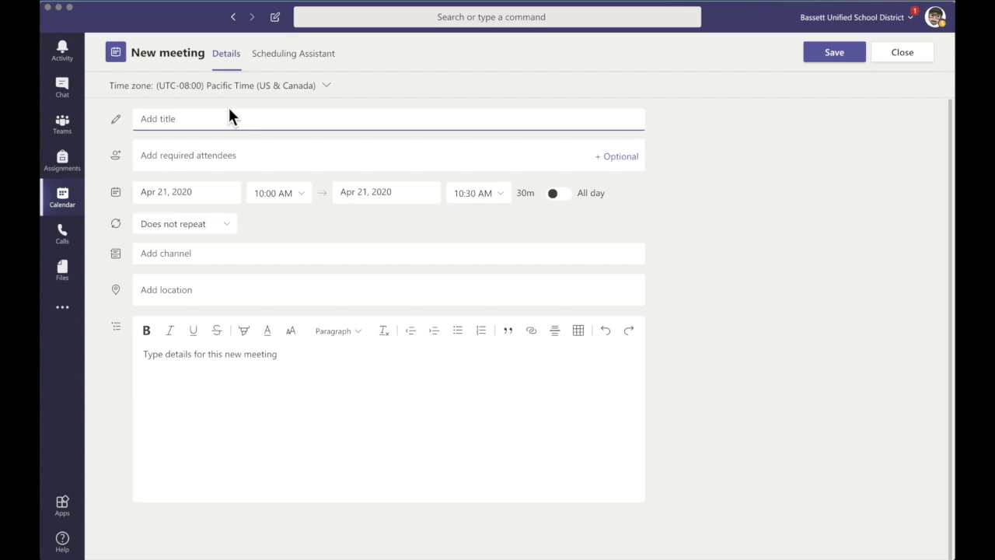
text(sample cross teams meeting)
click(177, 256)
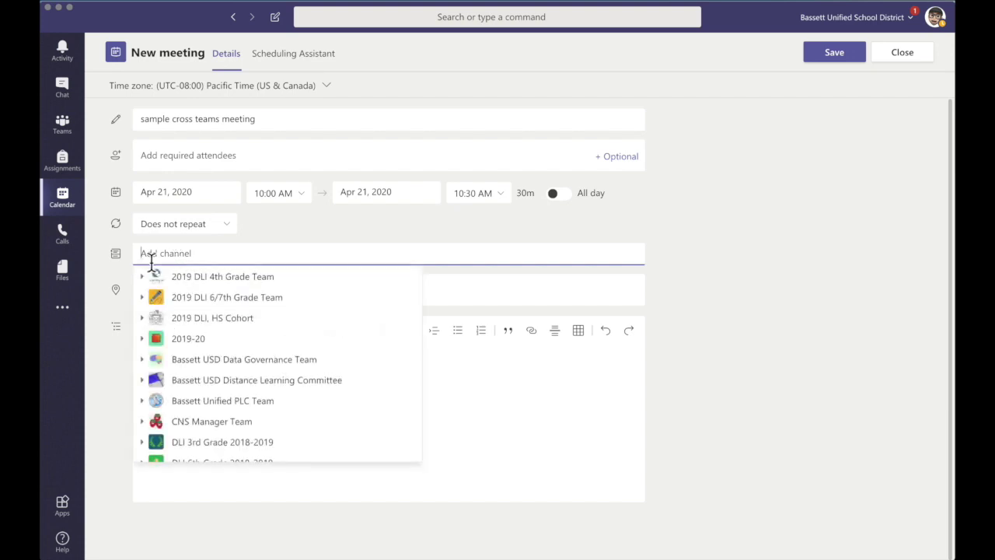
click(190, 278)
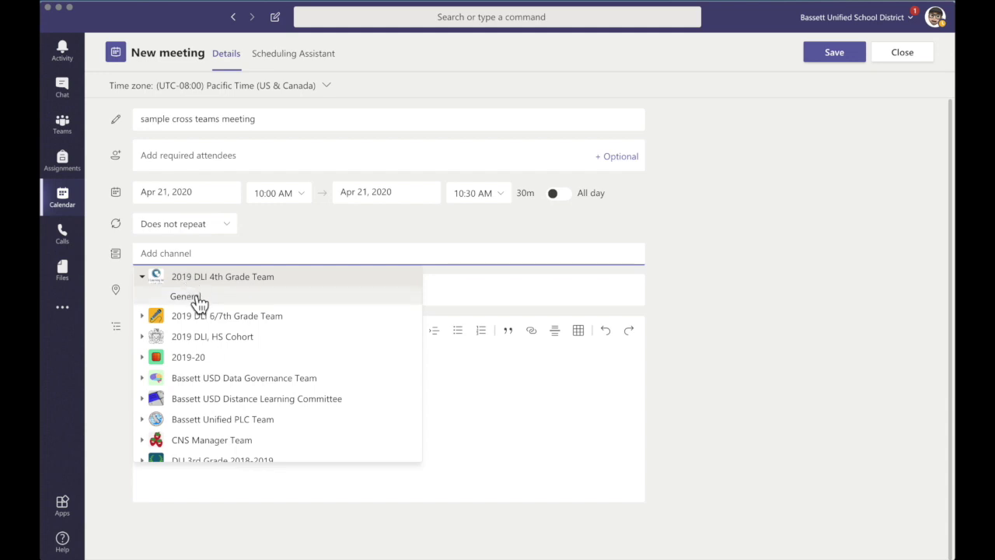
click(198, 299)
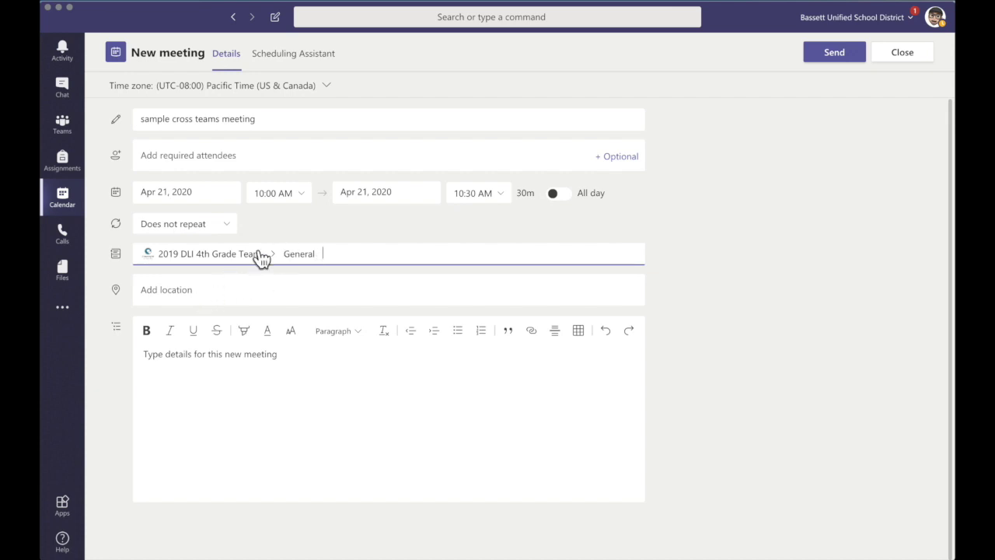
Set the location to online, add the details 'samaple meeting', and send the invitation.
click(230, 301)
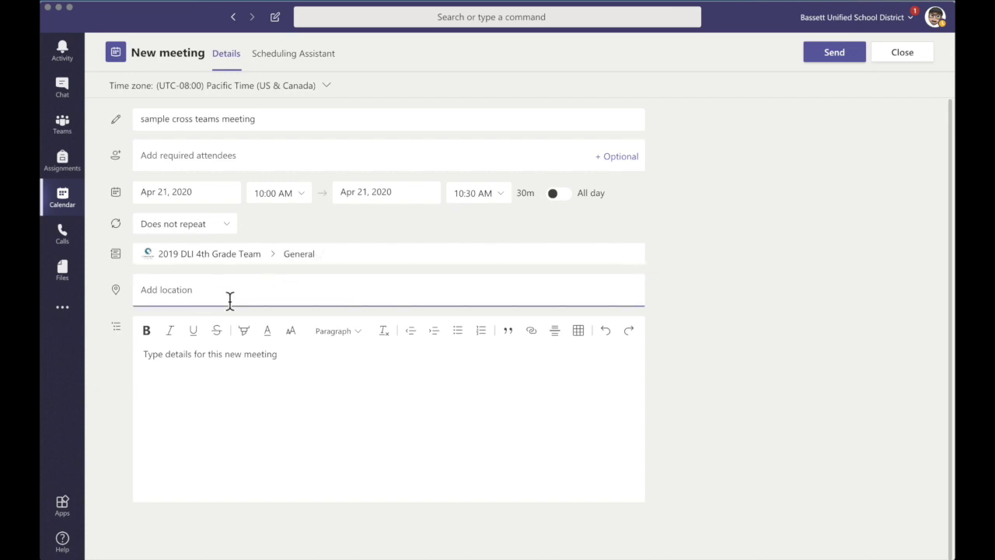
text(online)
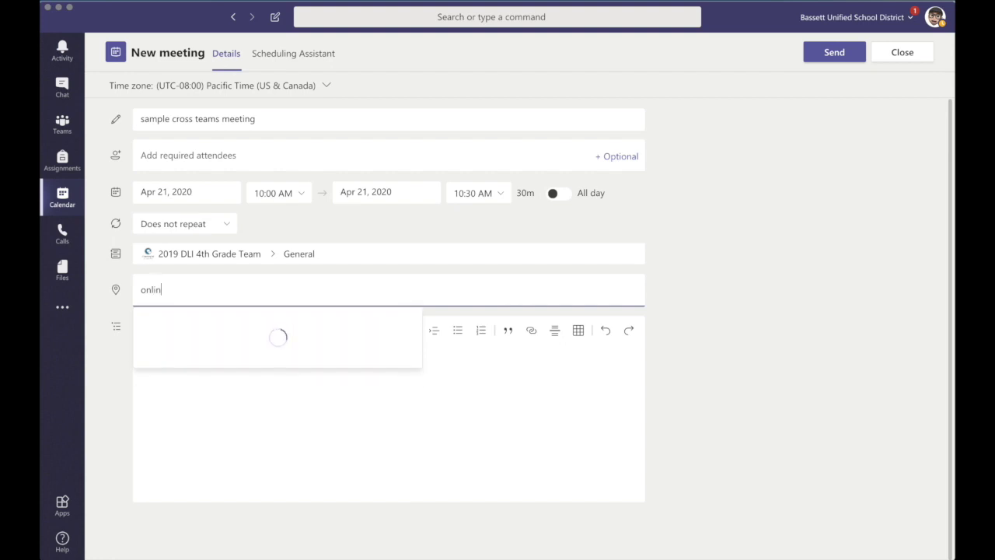
click(212, 318)
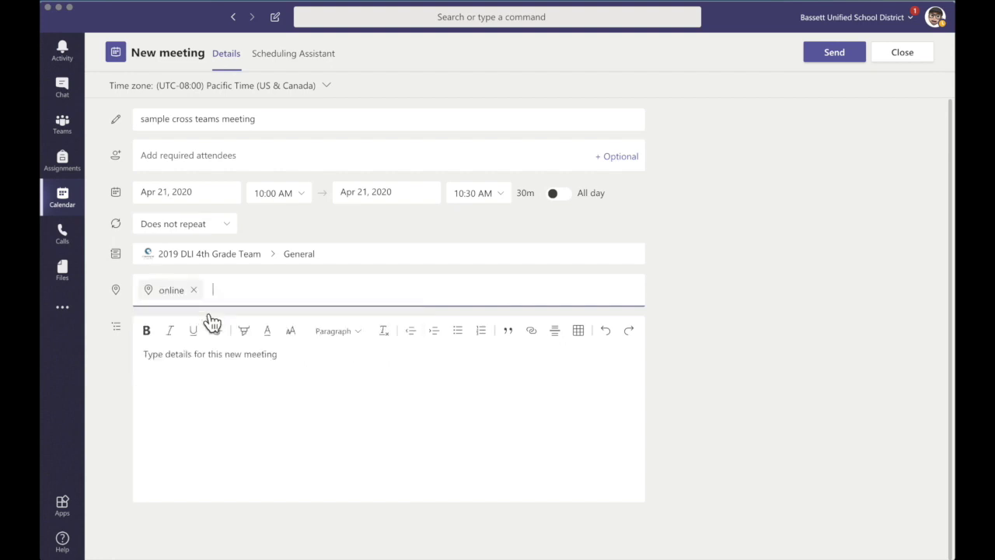
click(238, 363)
text(samaple meeting)
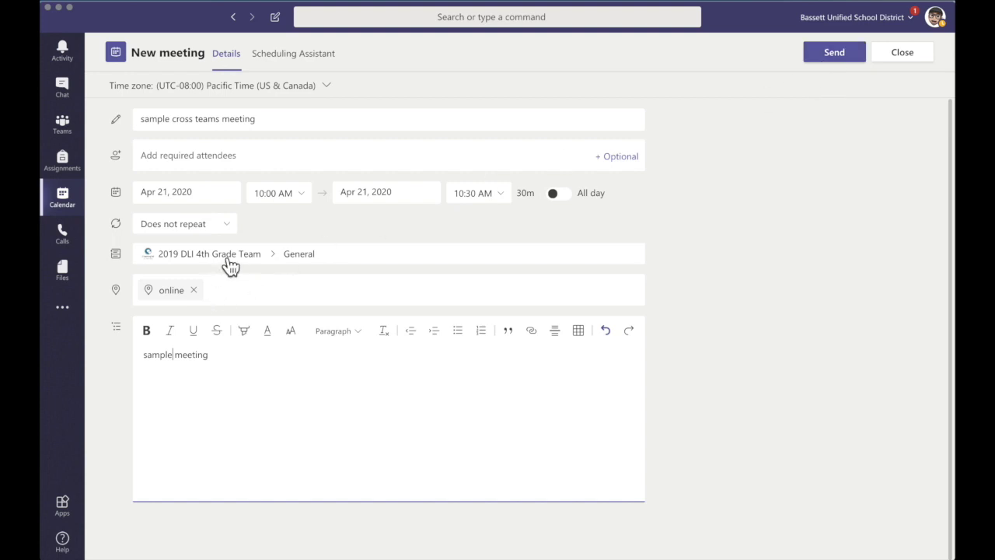
click(833, 56)
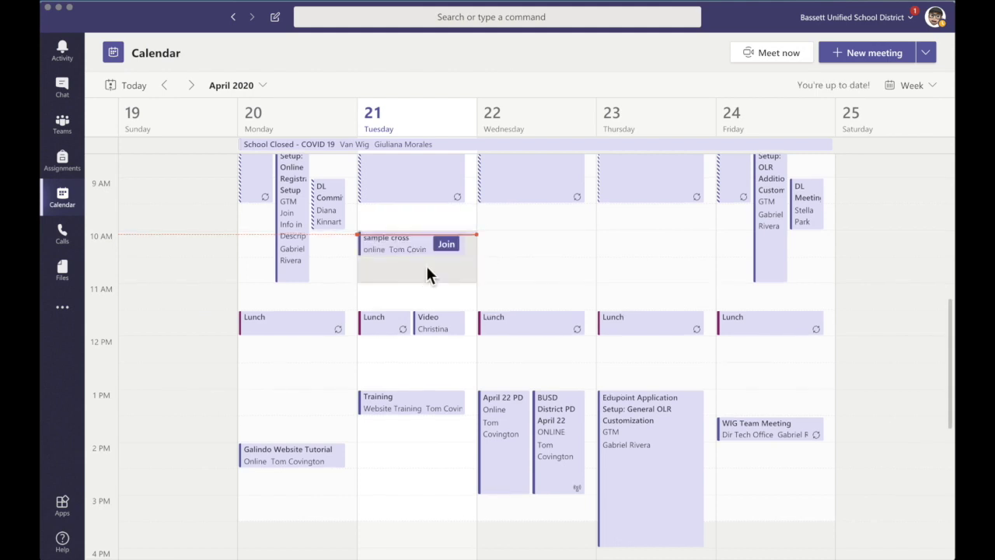
Open the sample cross teams meeting and copy its Join Microsoft Teams Meeting link.
click(401, 252)
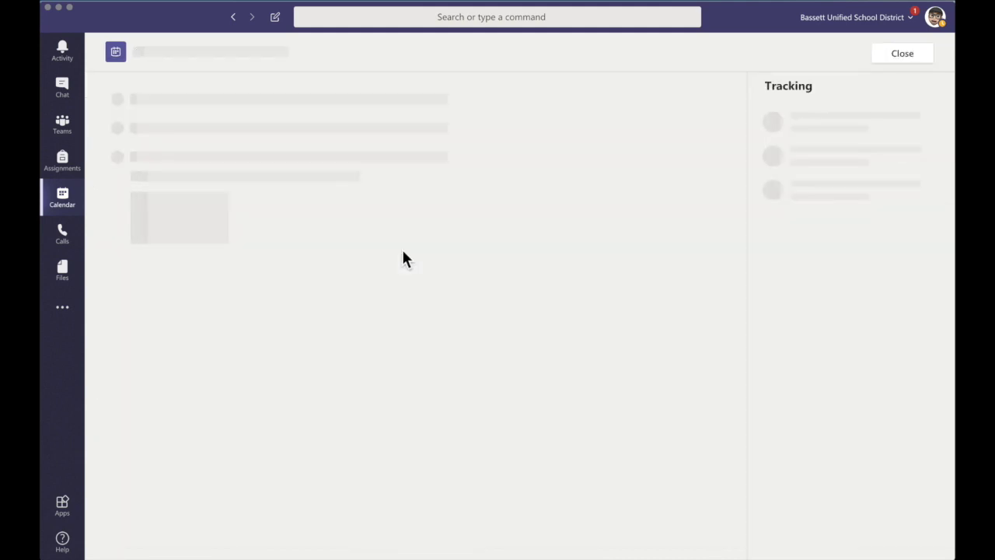
scroll(370, 354, down, 2)
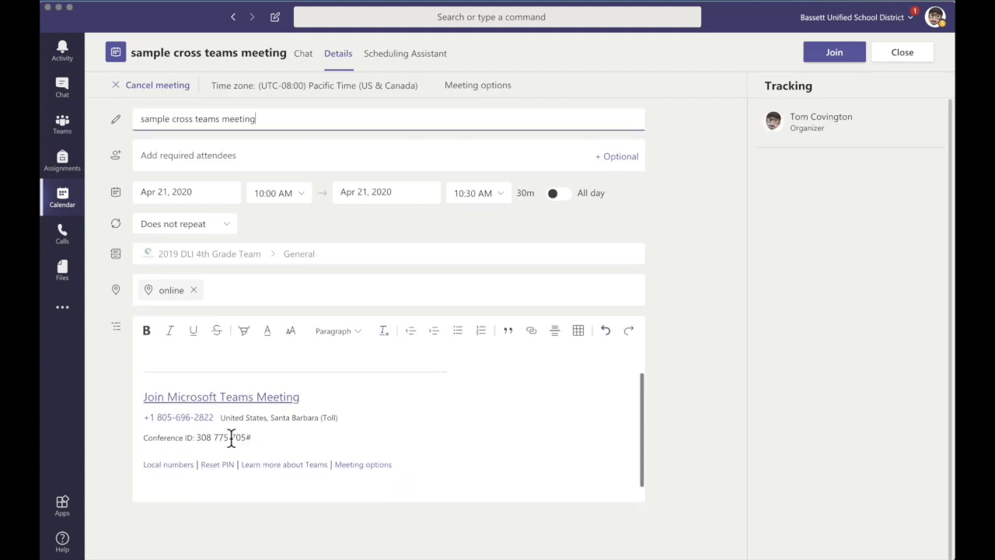
click(296, 399)
drag(296, 399, 145, 401)
right_click(151, 398)
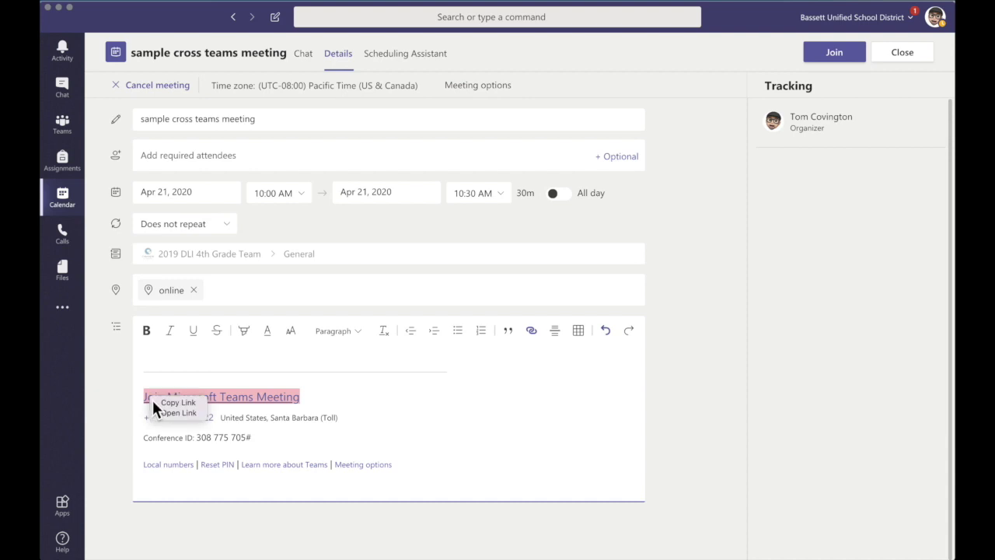
click(168, 405)
Post the join link in Bassett USD Distance Learning Committee's General channel, then return to Calendar.
click(63, 125)
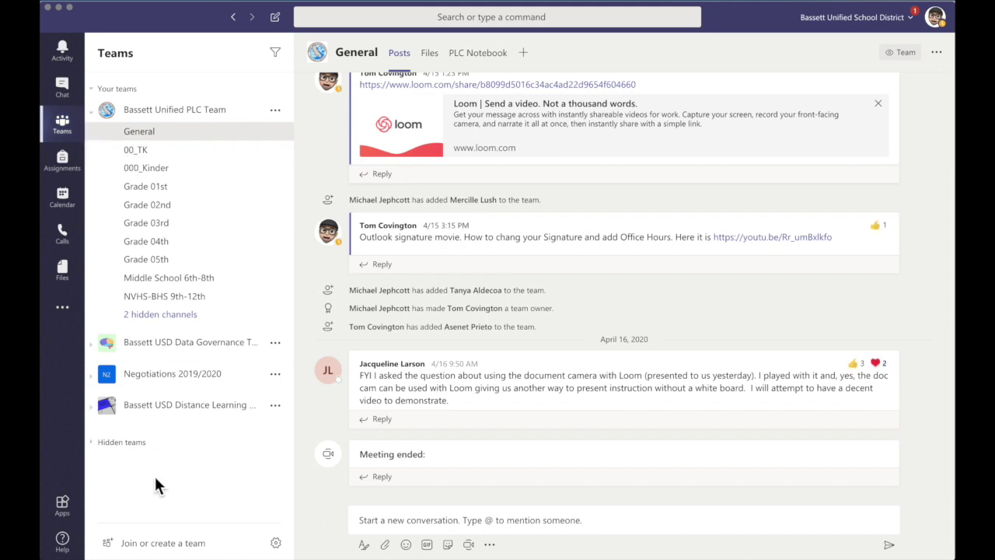
click(165, 407)
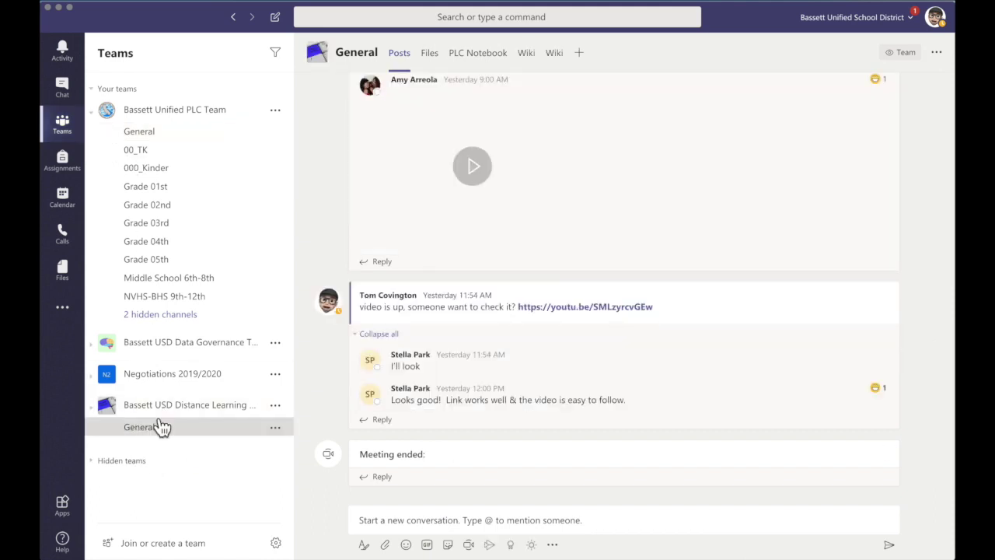
right_click(405, 519)
click(422, 547)
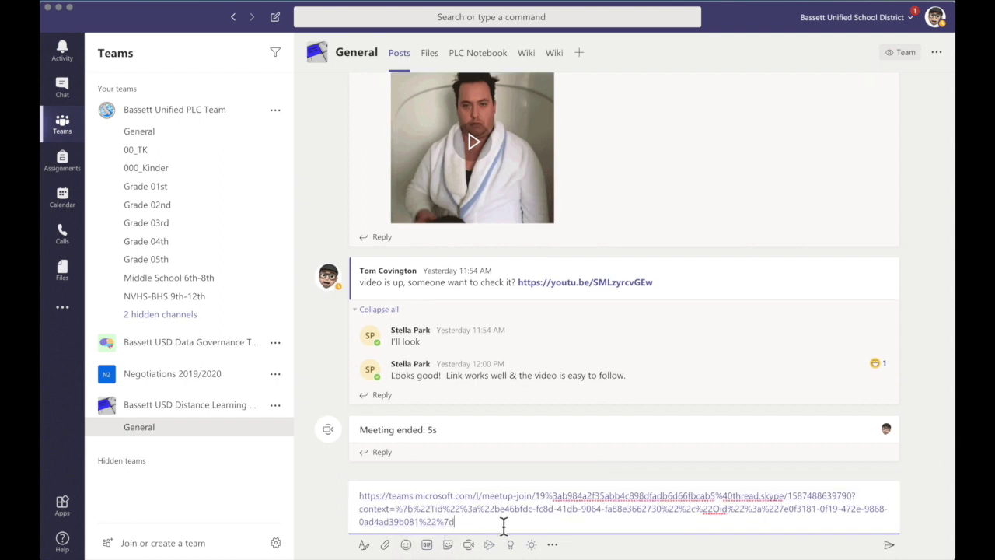
key(Return)
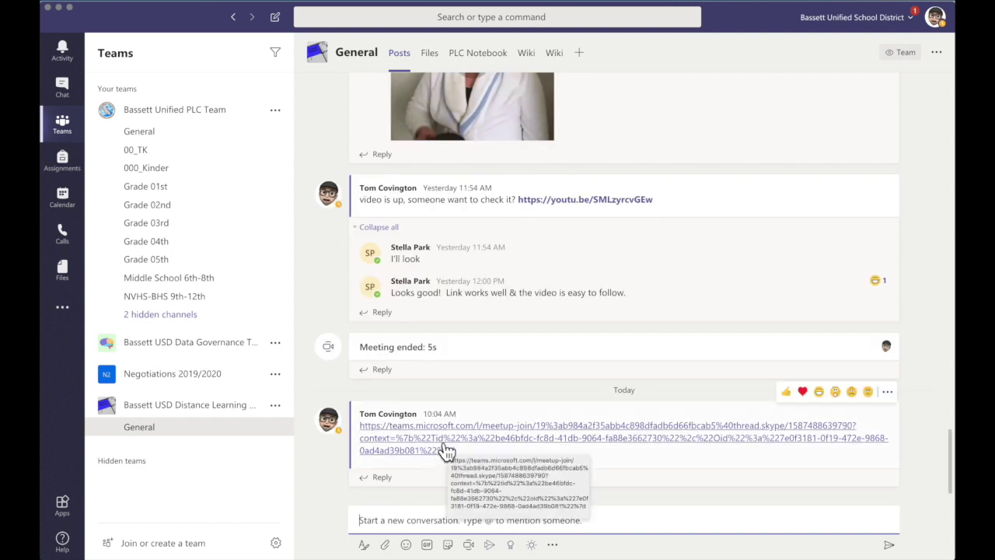
click(62, 199)
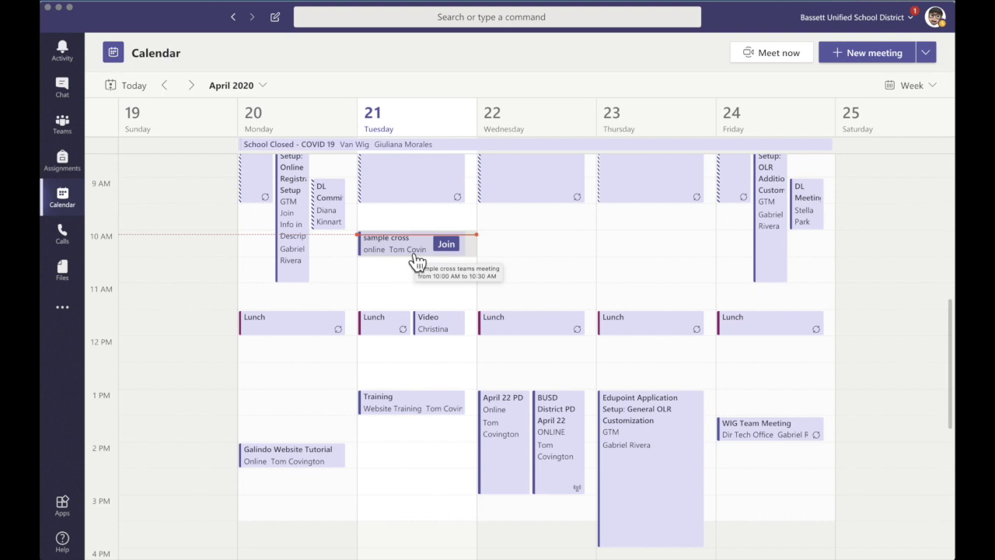
Reopen the meeting, move its start to 11:00 AM, and bring up its repeat options.
click(405, 253)
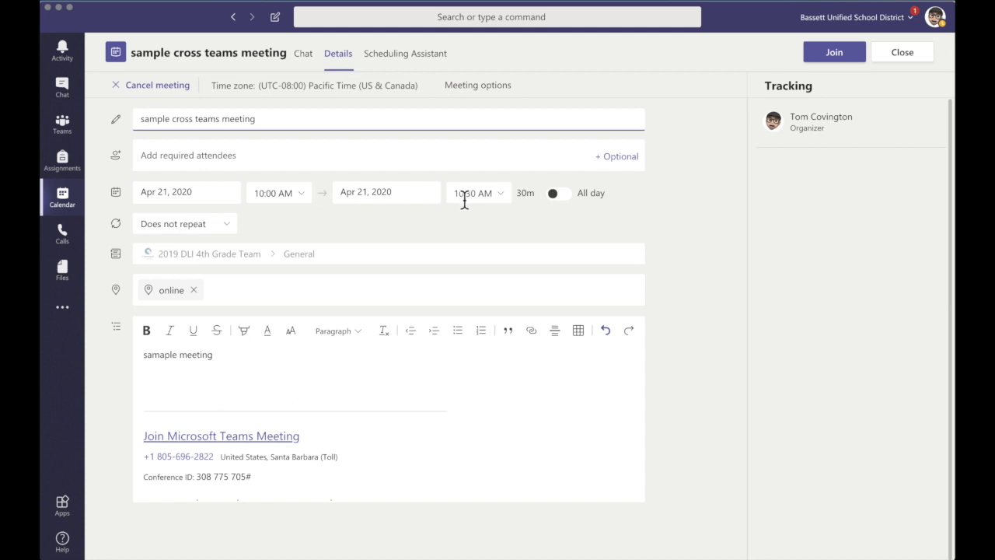
click(262, 196)
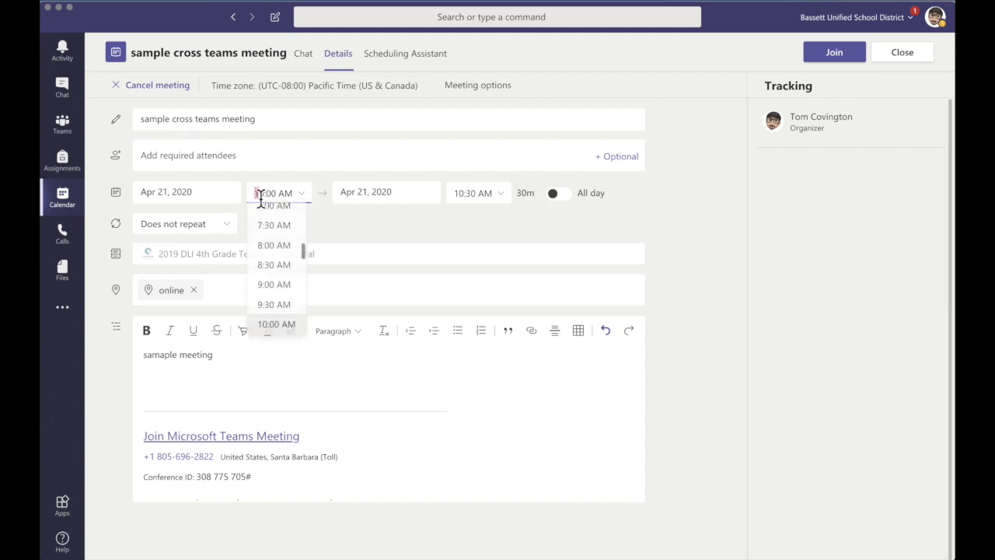
scroll(279, 296, down, 5)
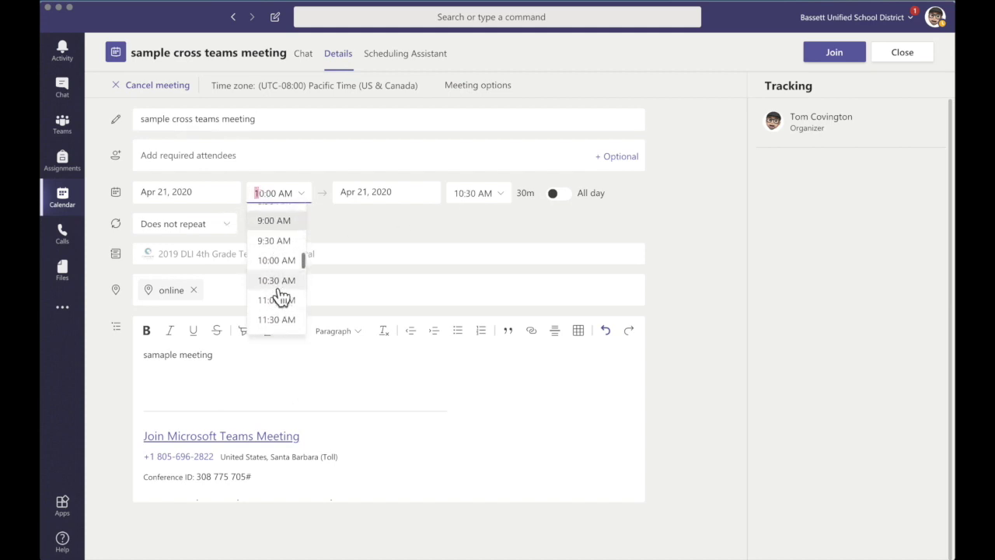
click(280, 299)
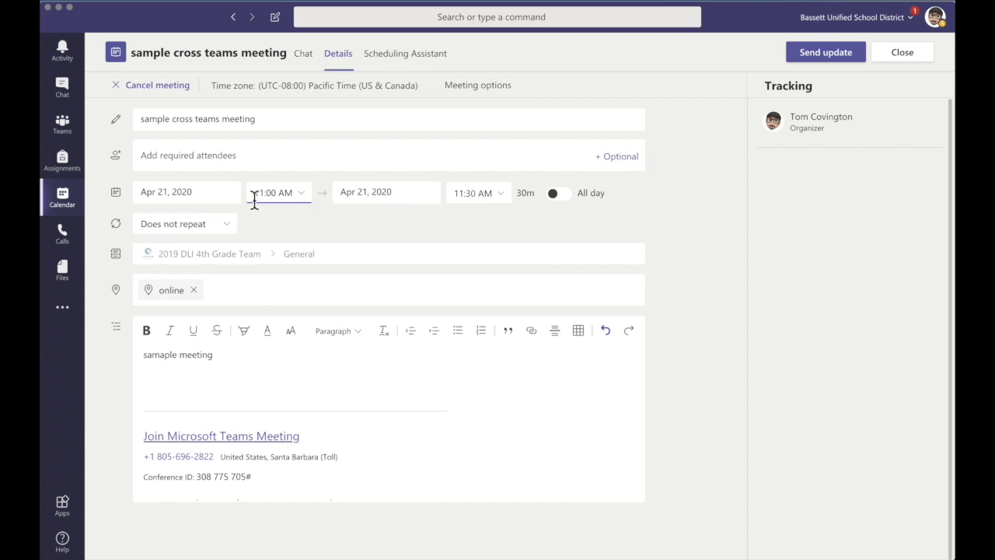
click(223, 225)
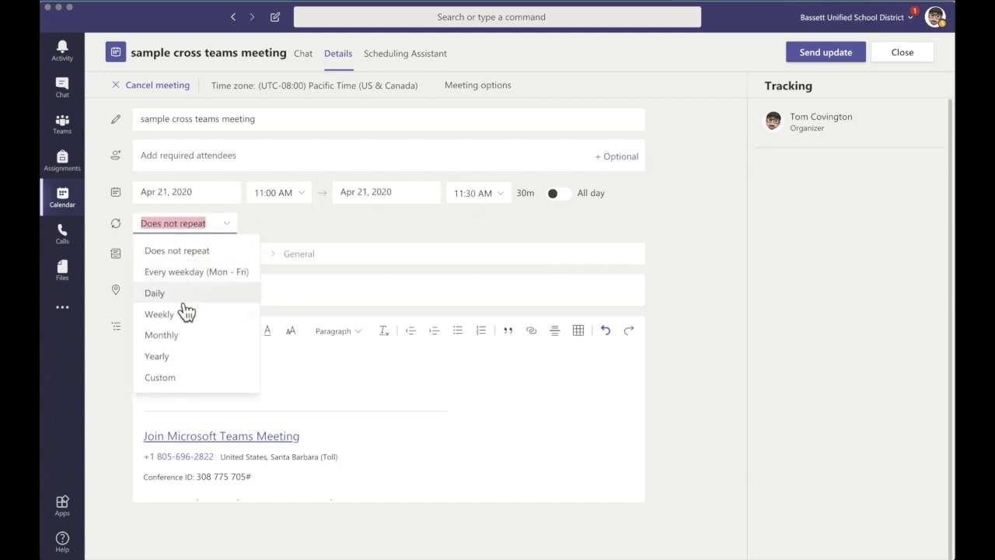
Save a custom weekly recurrence on Tuesday and Thursday ending June 4, 2020.
click(181, 377)
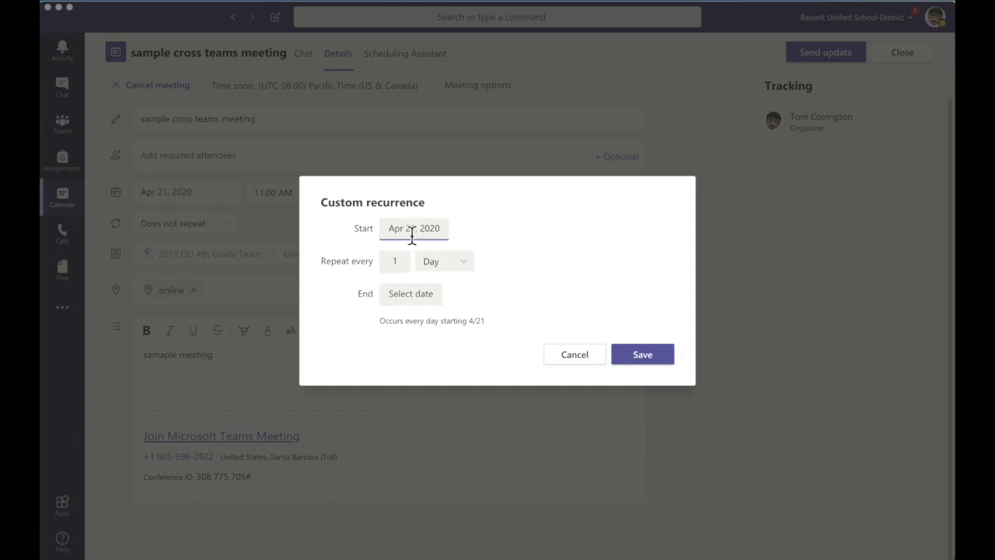
click(438, 266)
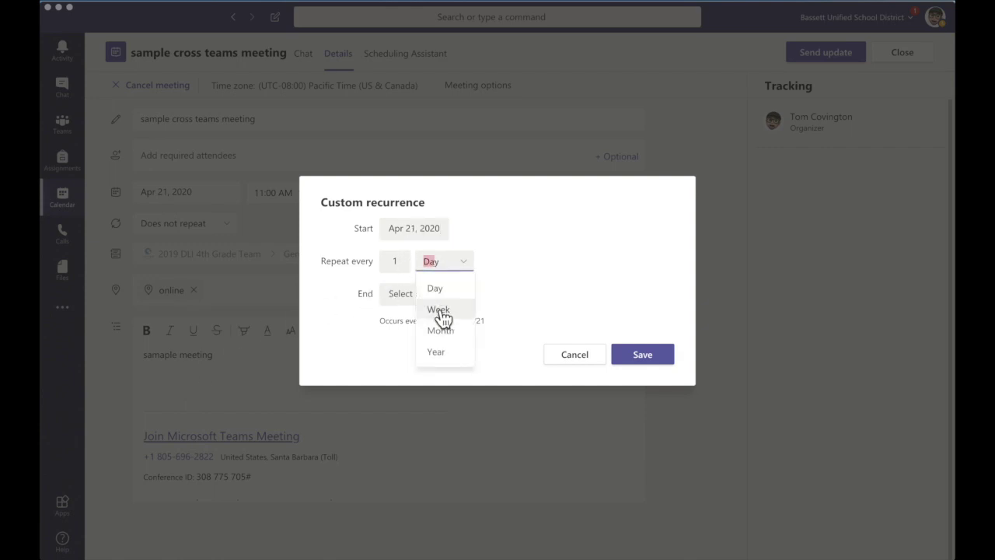
click(441, 310)
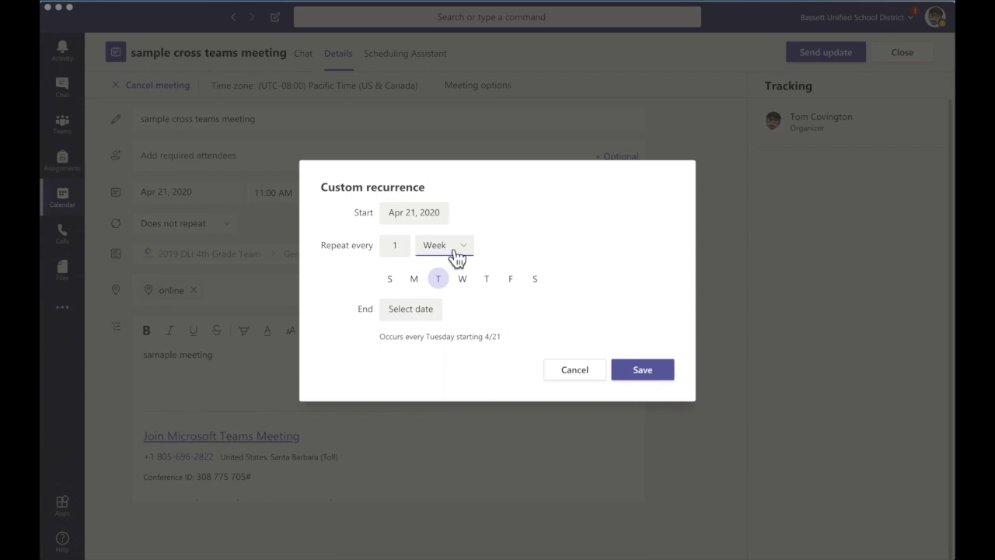
click(486, 284)
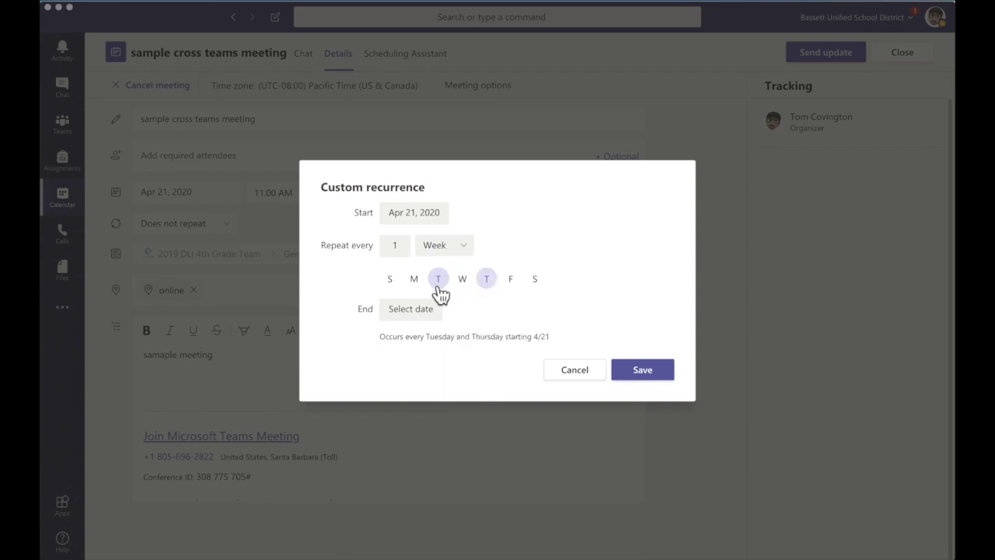
click(424, 313)
click(525, 338)
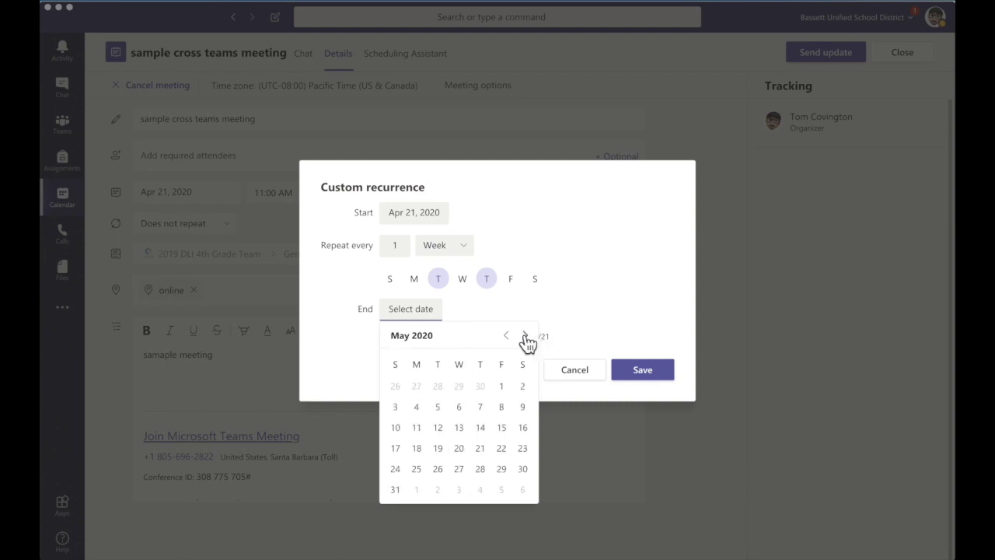
click(525, 336)
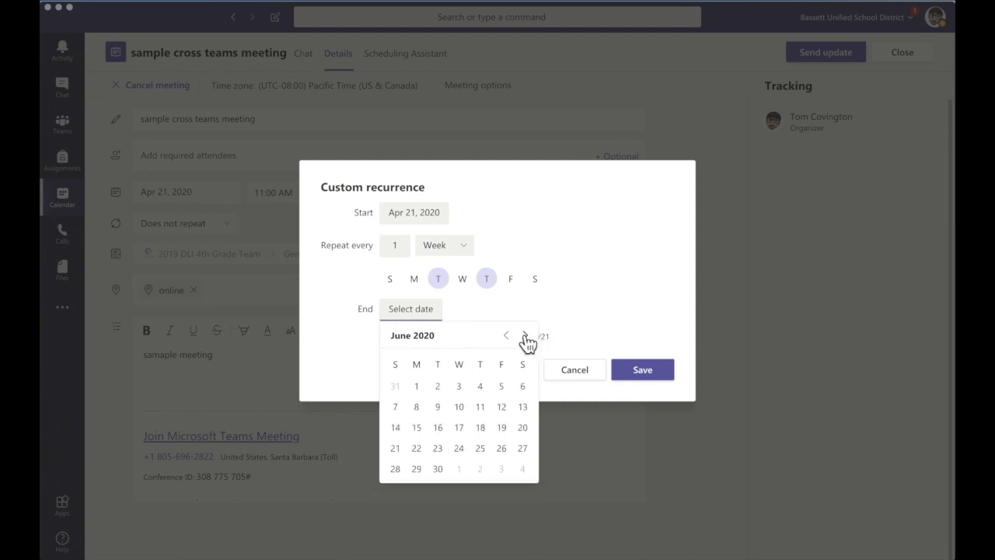
click(479, 386)
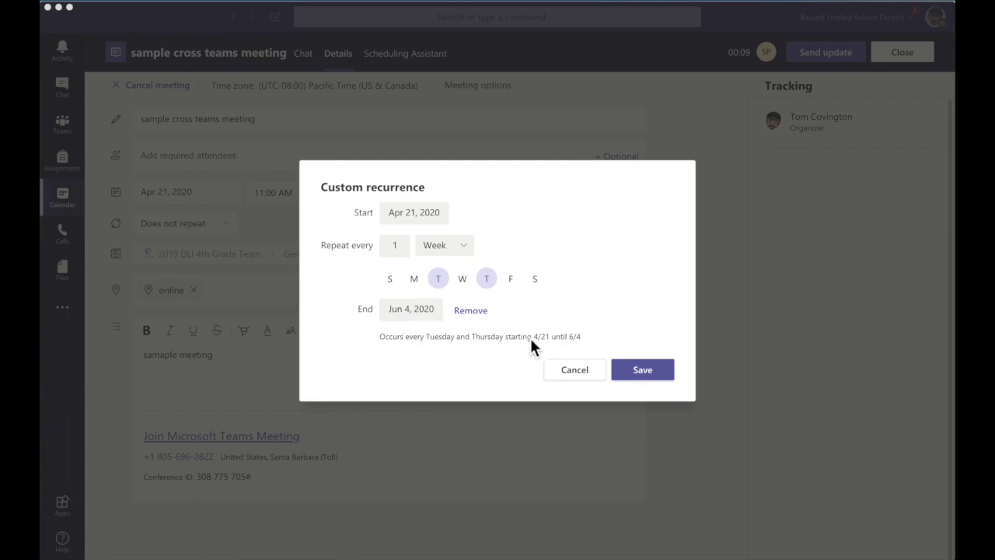
click(639, 373)
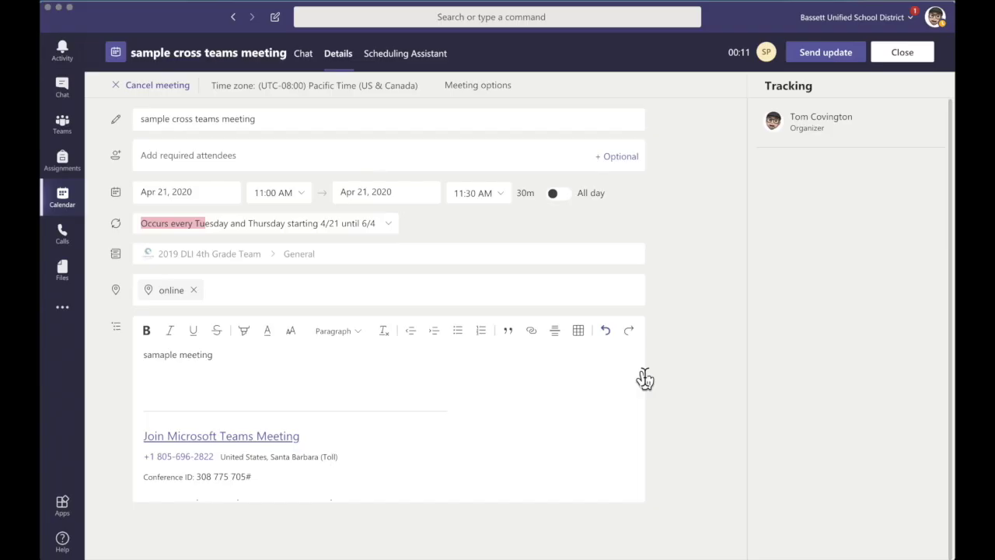
Correct 'samaple' to 'sample' in the description and send the meeting update.
click(305, 438)
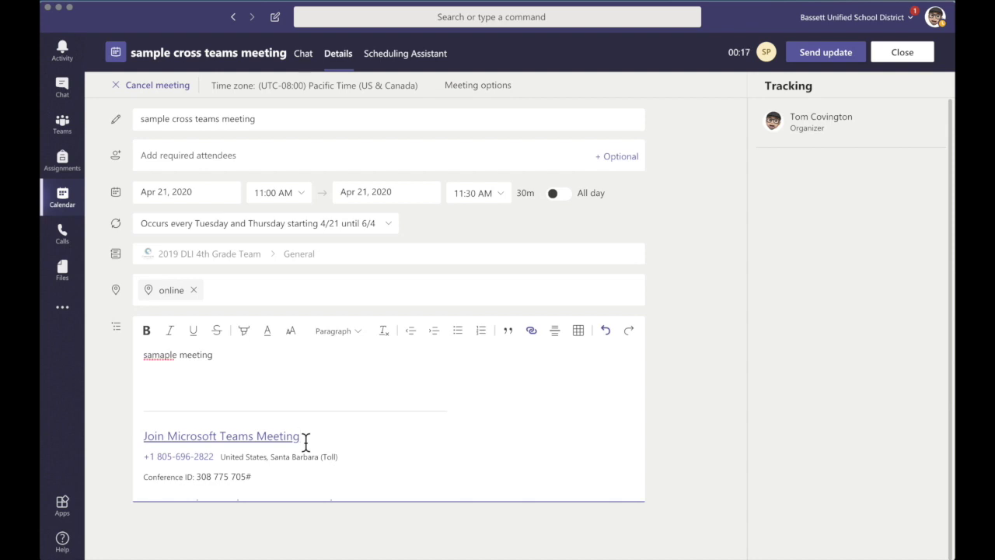
right_click(170, 359)
click(178, 359)
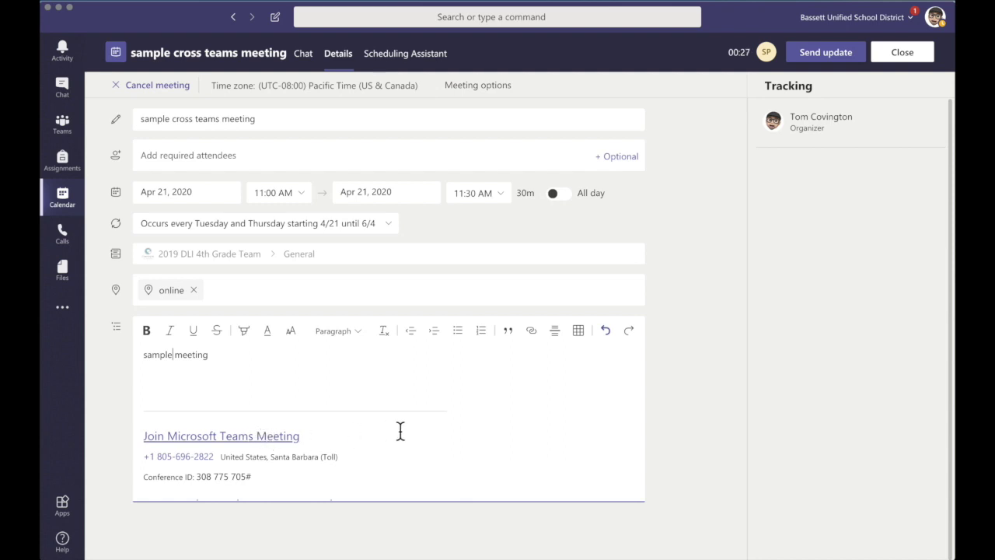
click(825, 55)
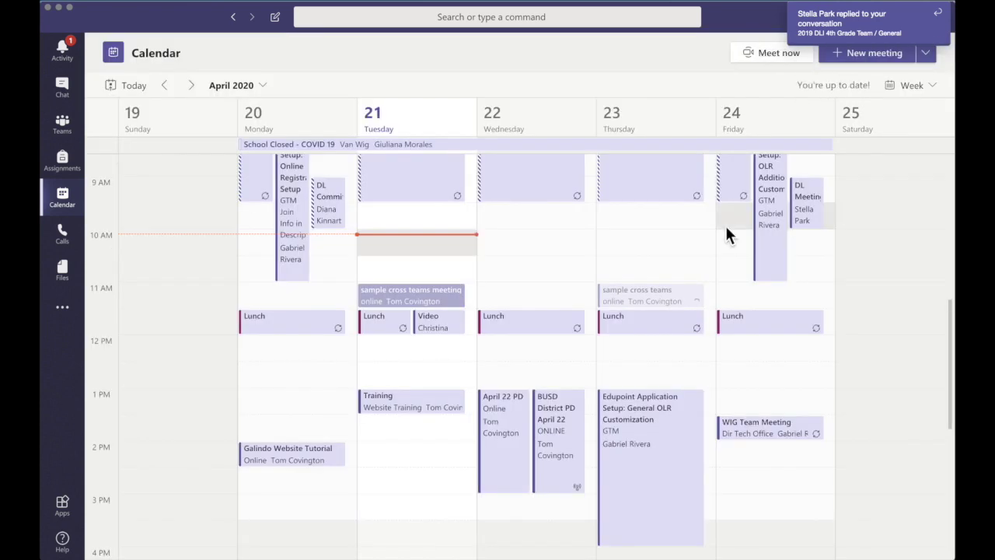
click(411, 302)
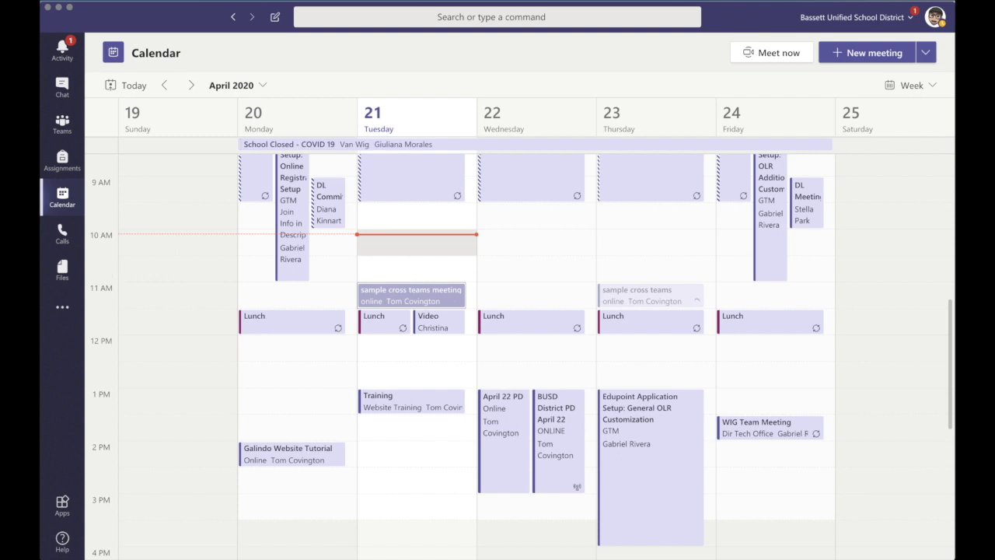
Save the join link message in the Distance Learning Committee's General channel.
click(63, 122)
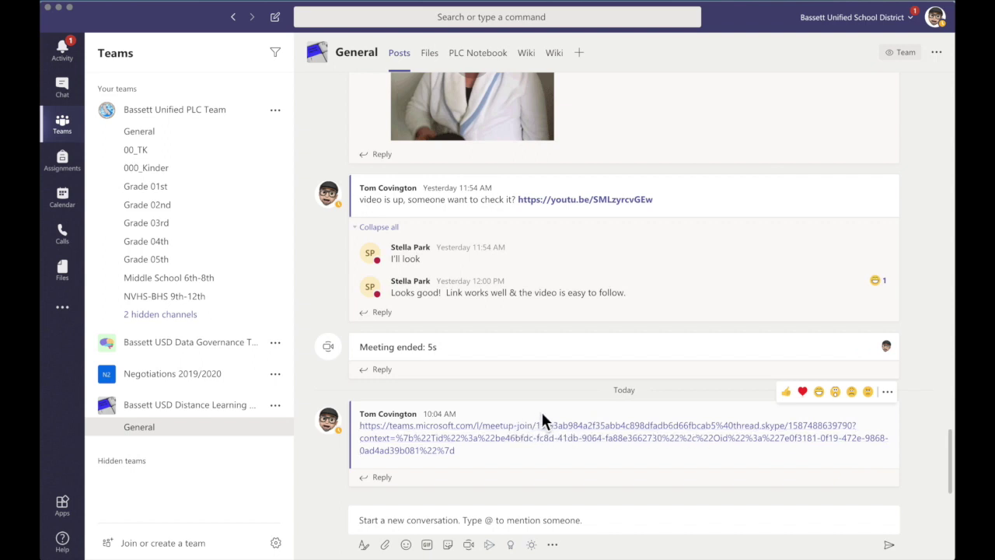
click(887, 391)
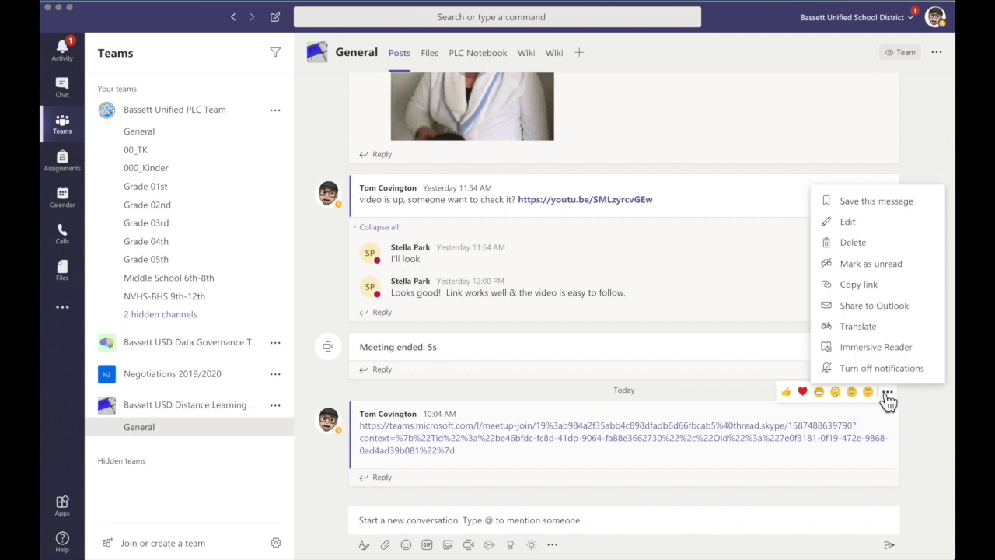
click(851, 202)
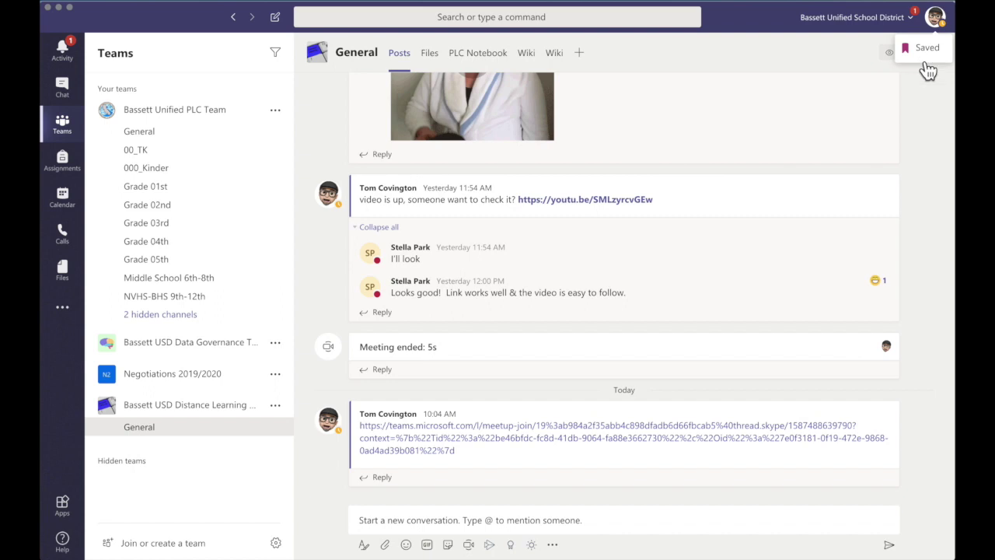
Show the Saved messages list from the account menu.
click(153, 168)
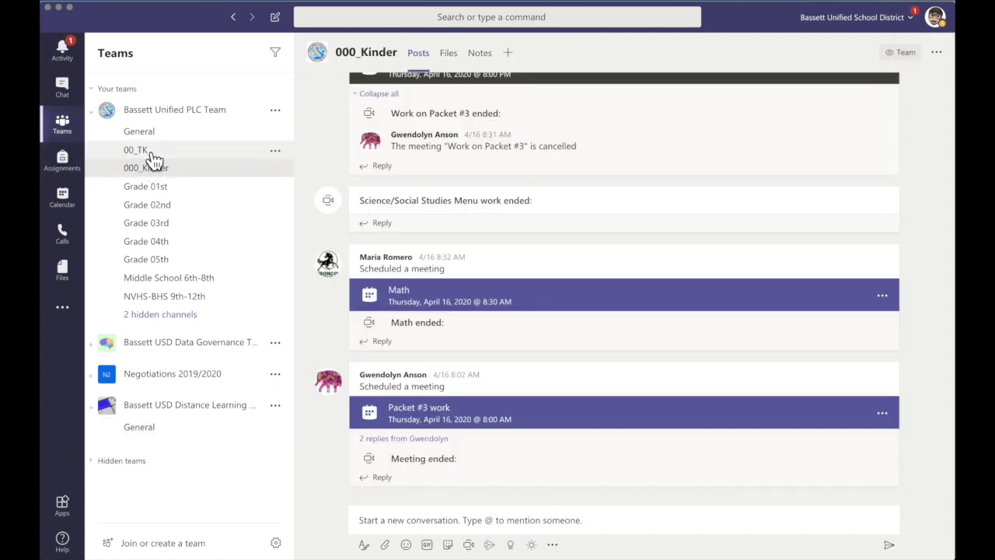
click(149, 151)
click(149, 134)
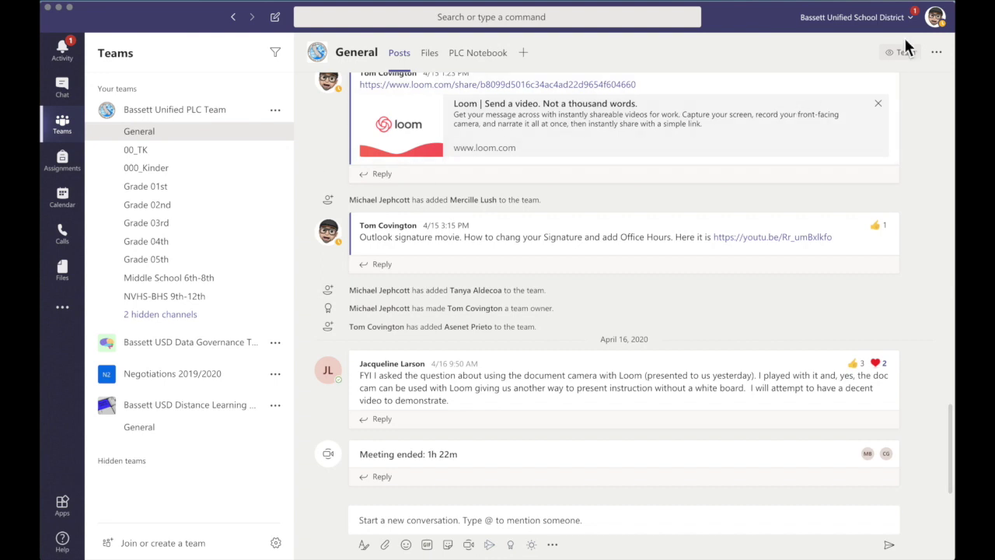
click(935, 23)
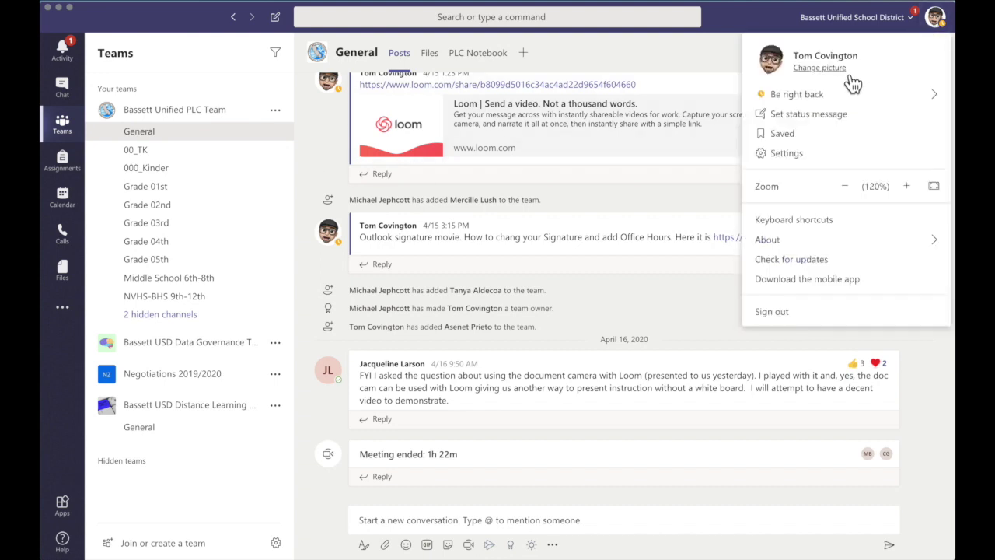
click(783, 135)
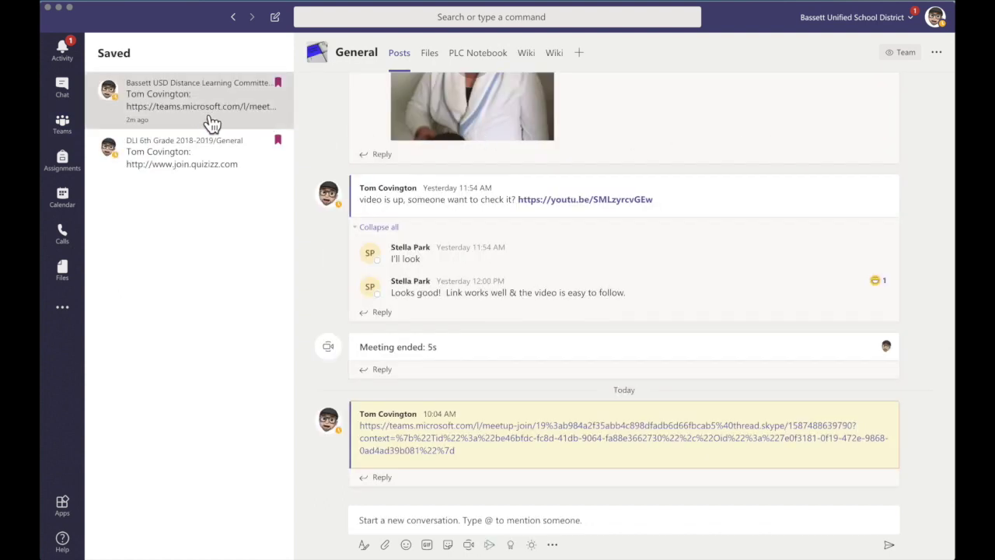